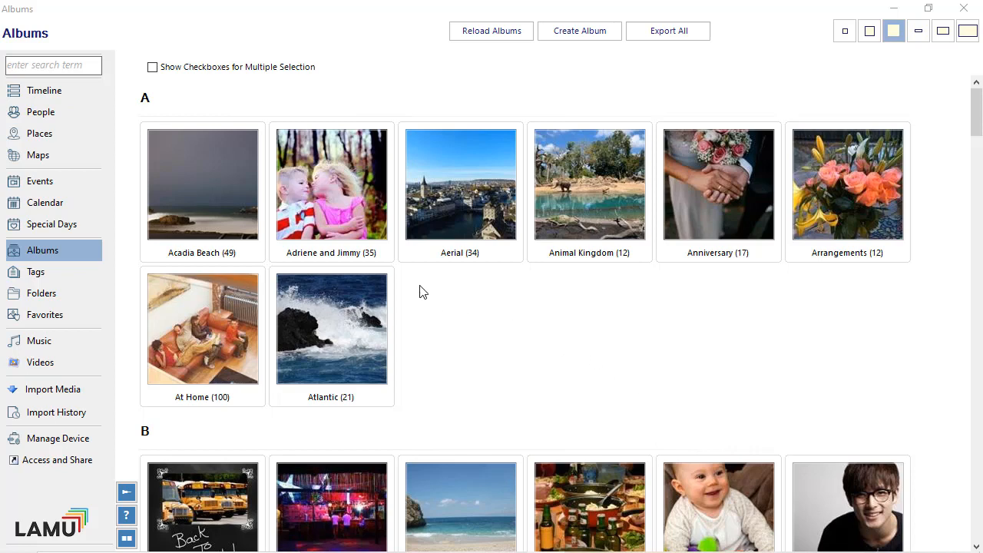
Open the timeline's December 18, 2017 photos and show them as medium square thumbnails
left_click(75, 91)
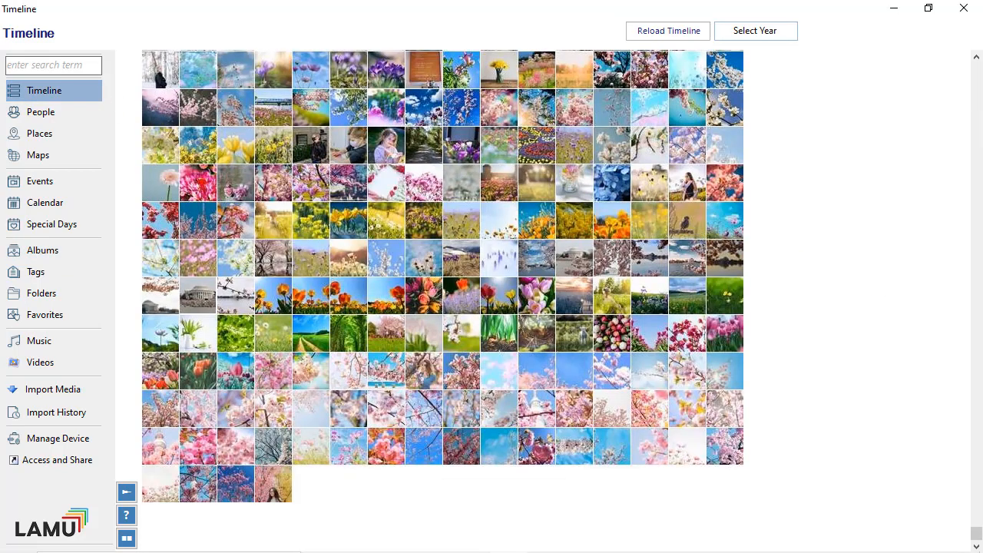
left_click_drag(980, 535, 980, 477)
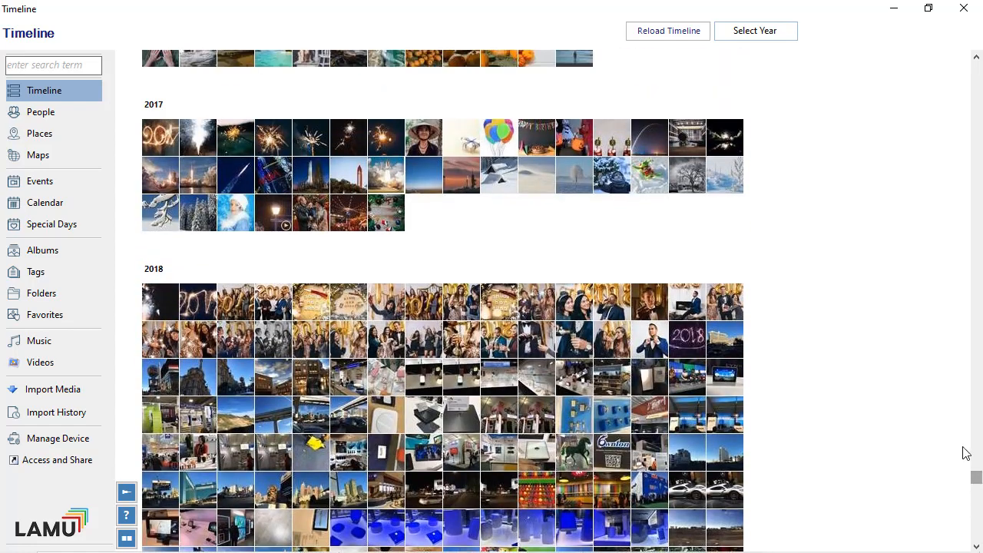
left_click(733, 196)
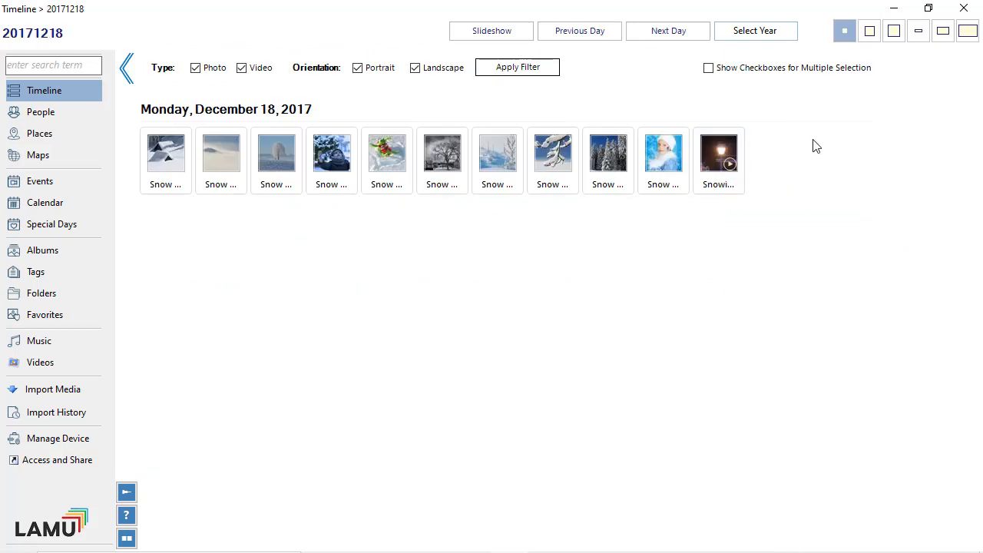
left_click(870, 32)
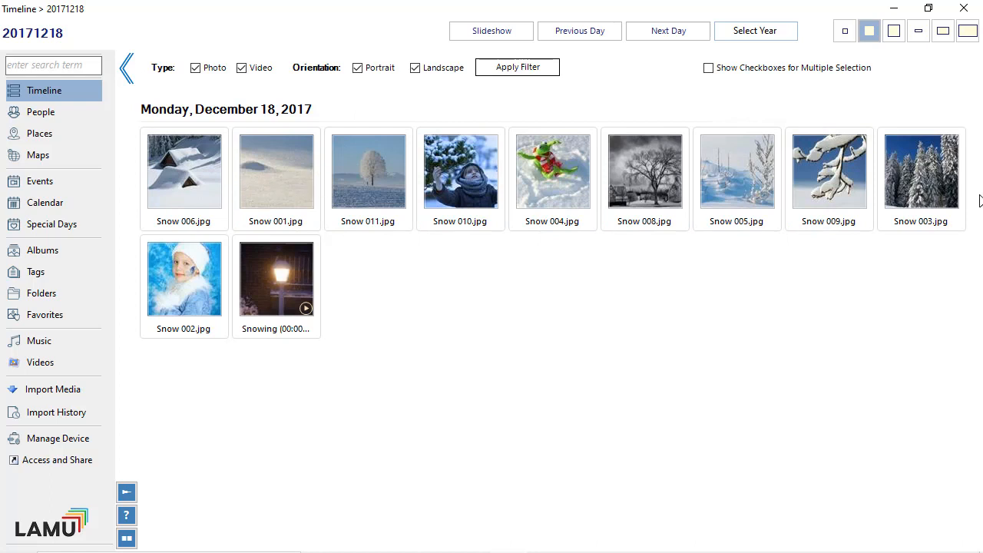
Select the nine photos in the first row, from Snow 006.jpg to Snow 003.jpg, and add them to a new album named "Big Snow"
left_click_drag(977, 199, 179, 153)
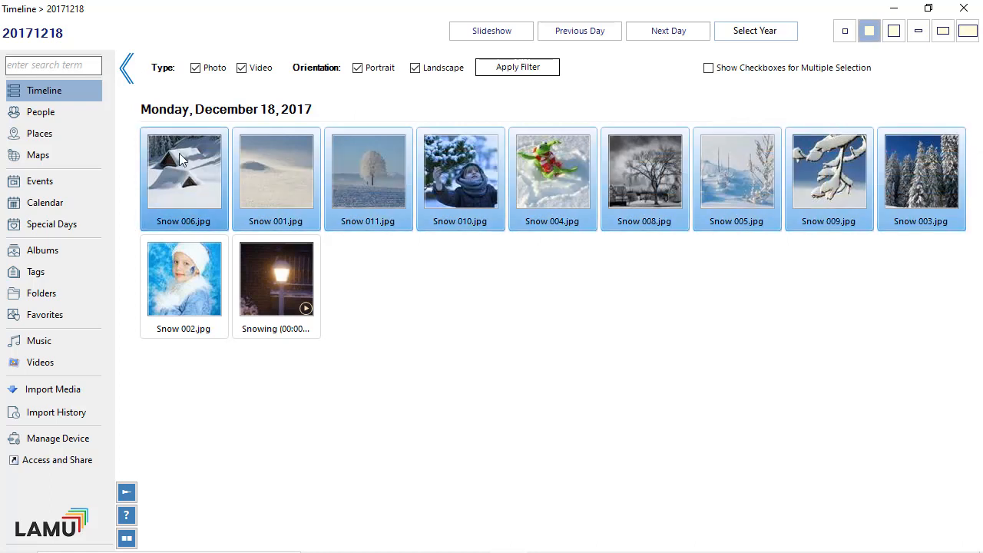
right_click(187, 157)
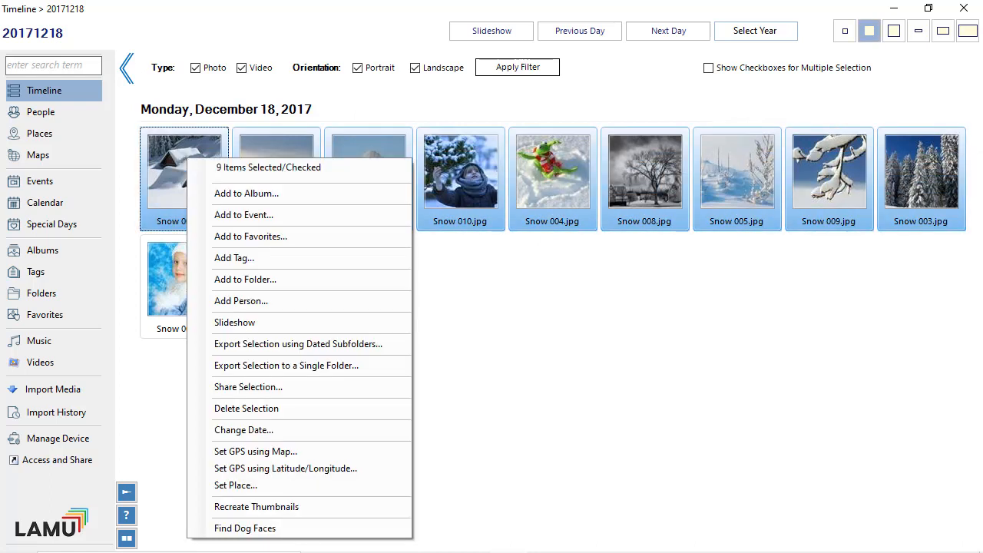
left_click(250, 193)
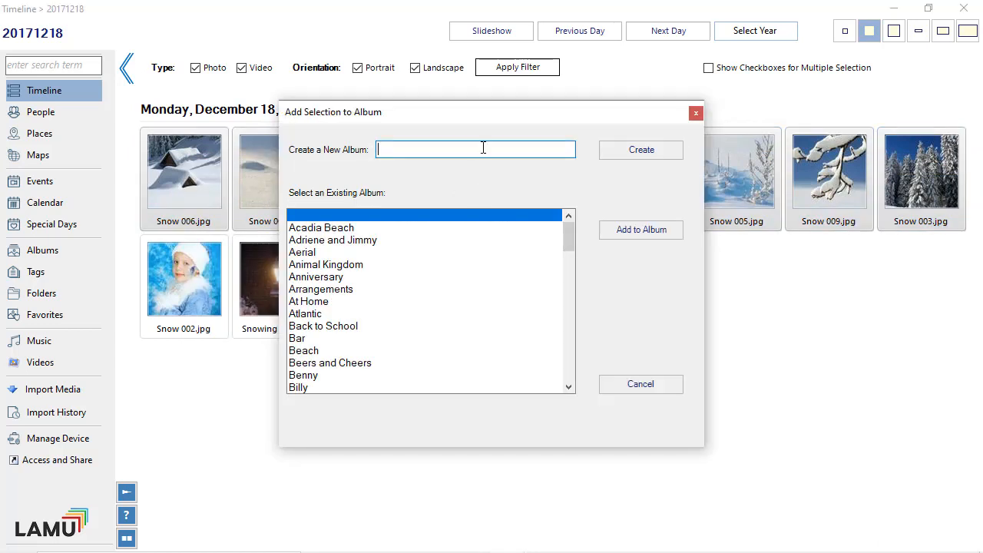
type("Big Snow")
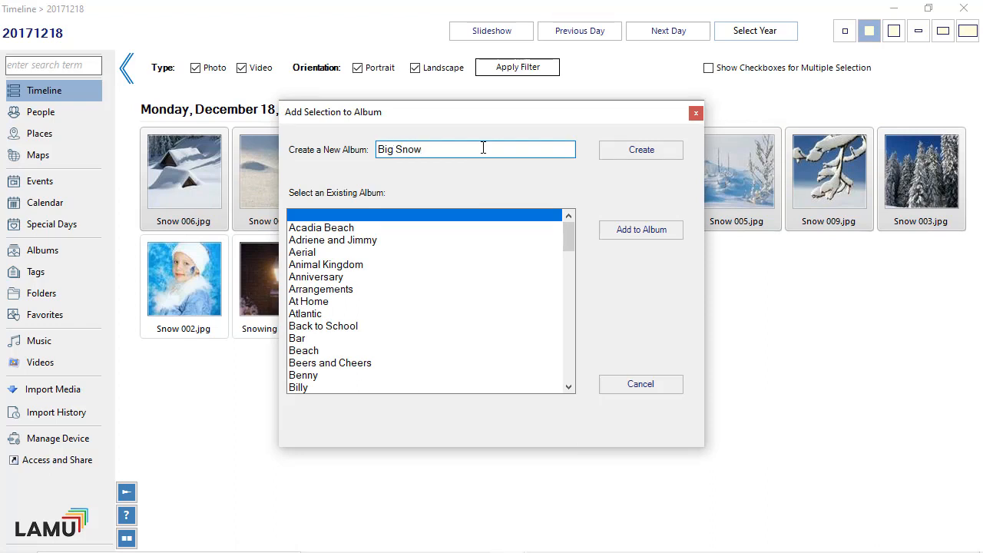
left_click(620, 160)
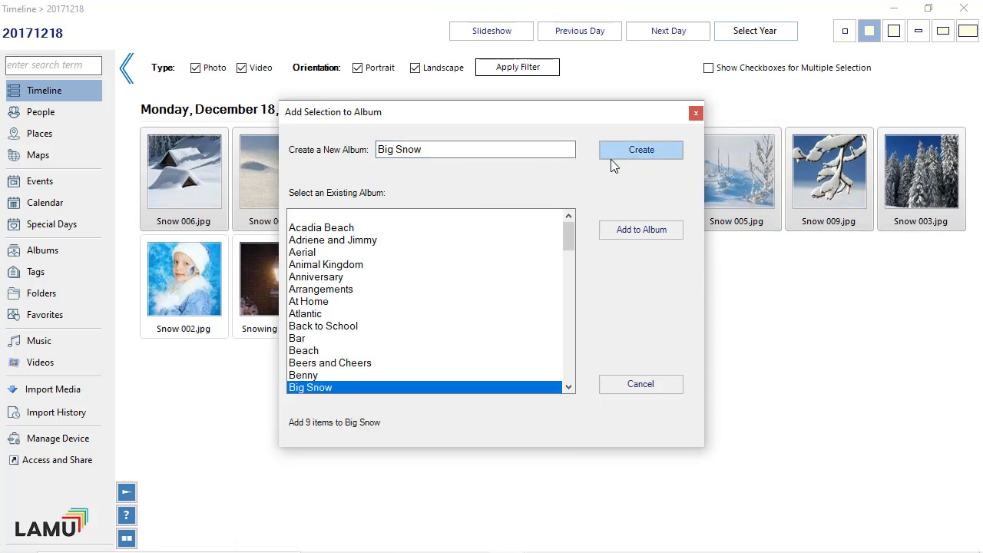
double_click(369, 389)
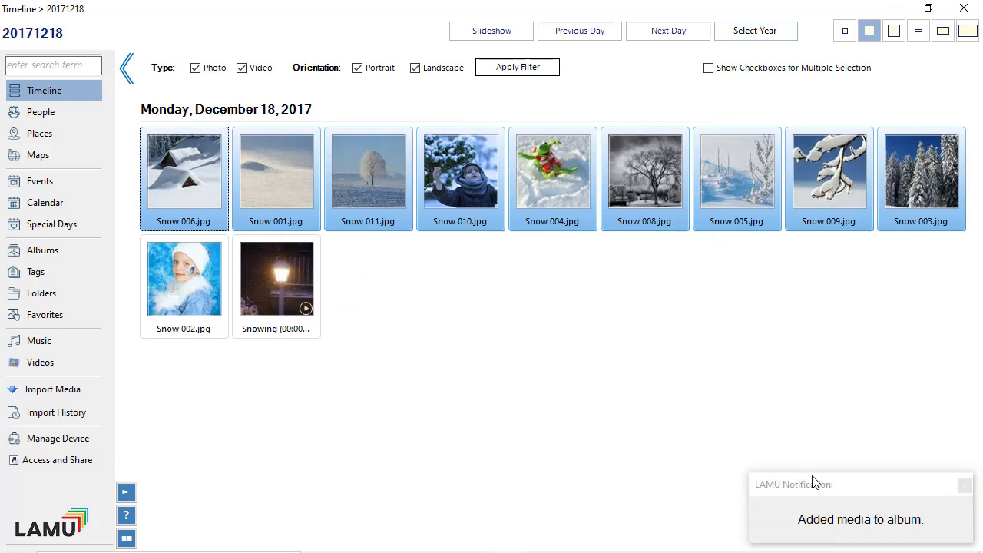
left_click(476, 325)
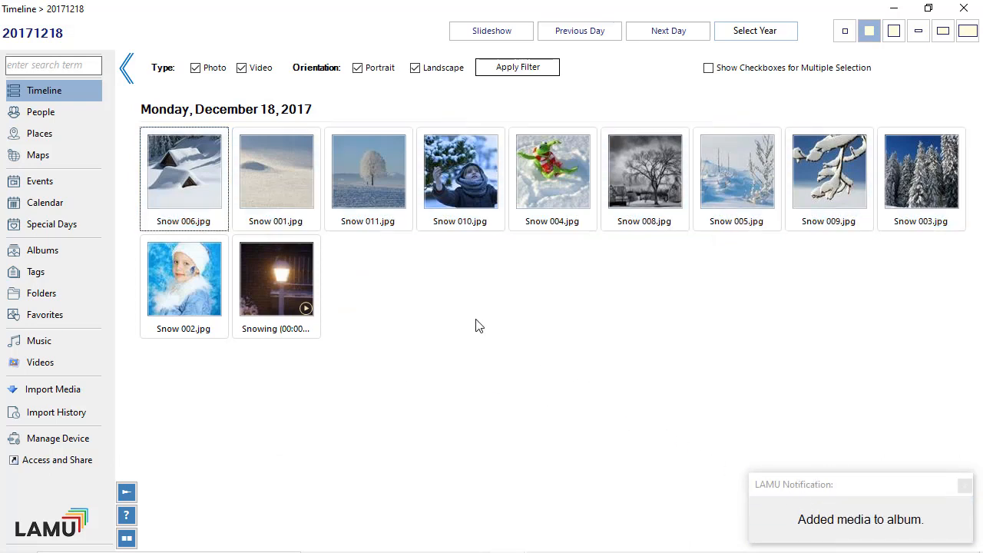
Open Snow 002.jpg full screen, add it to the existing Big Snow album, and close the photo
left_click(182, 296)
double_click(182, 296)
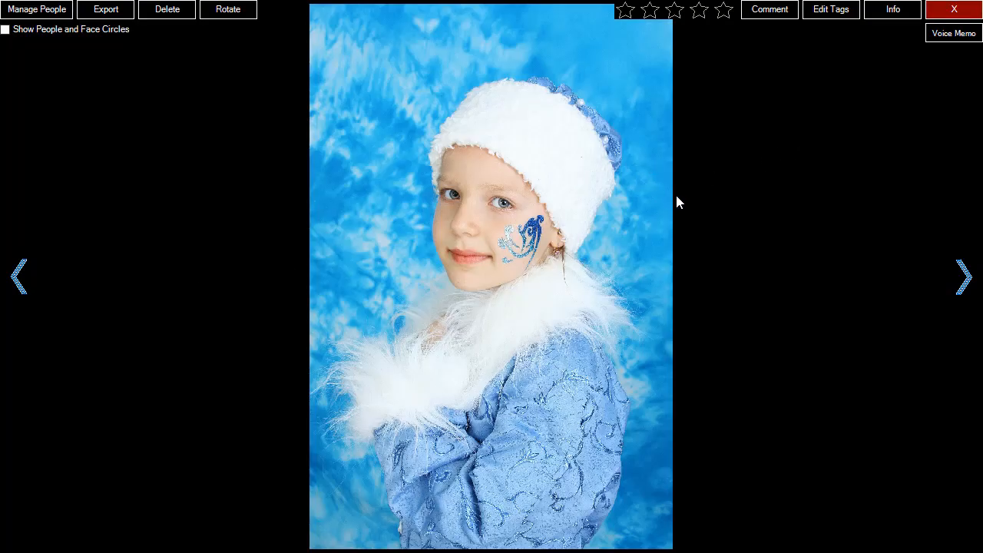
right_click(622, 198)
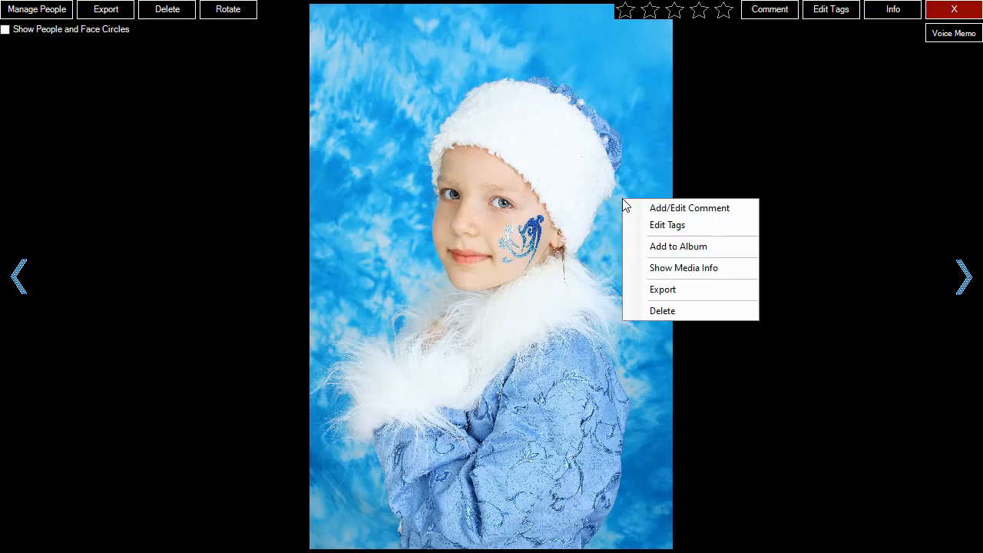
left_click(700, 255)
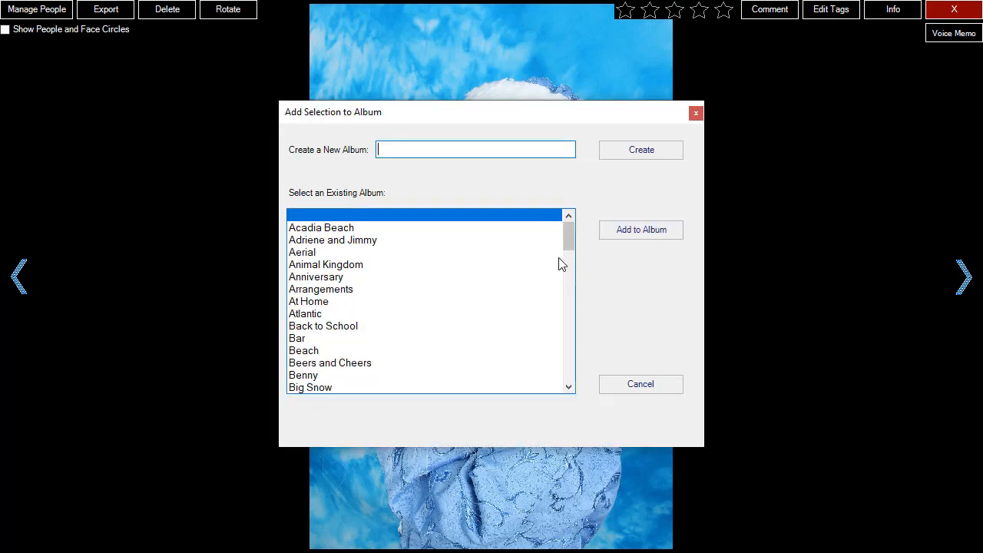
left_click(347, 390)
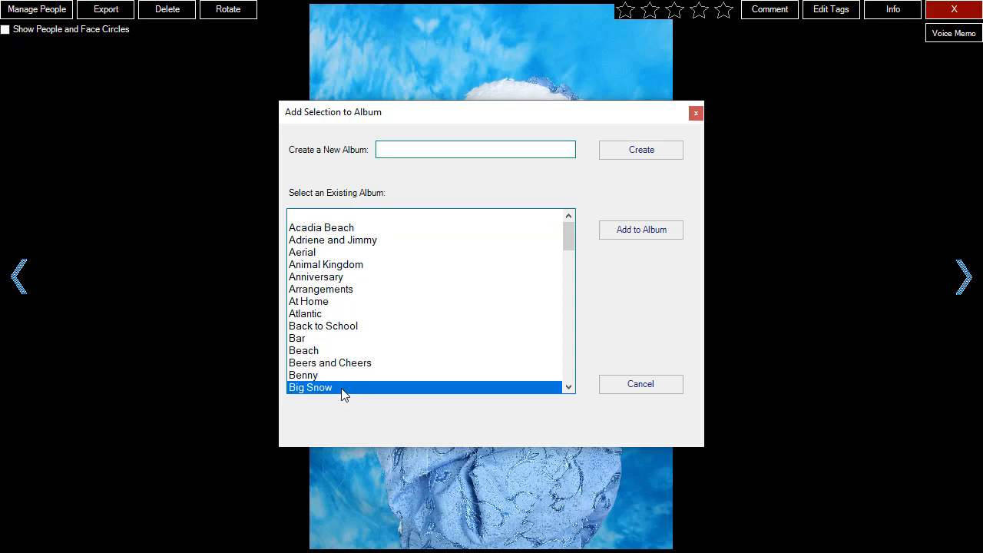
double_click(400, 388)
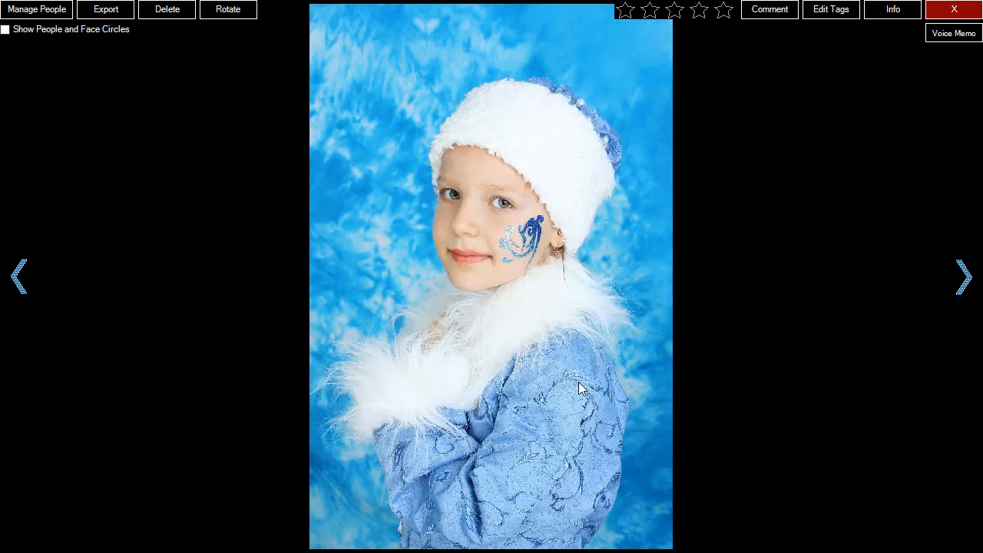
left_click(949, 9)
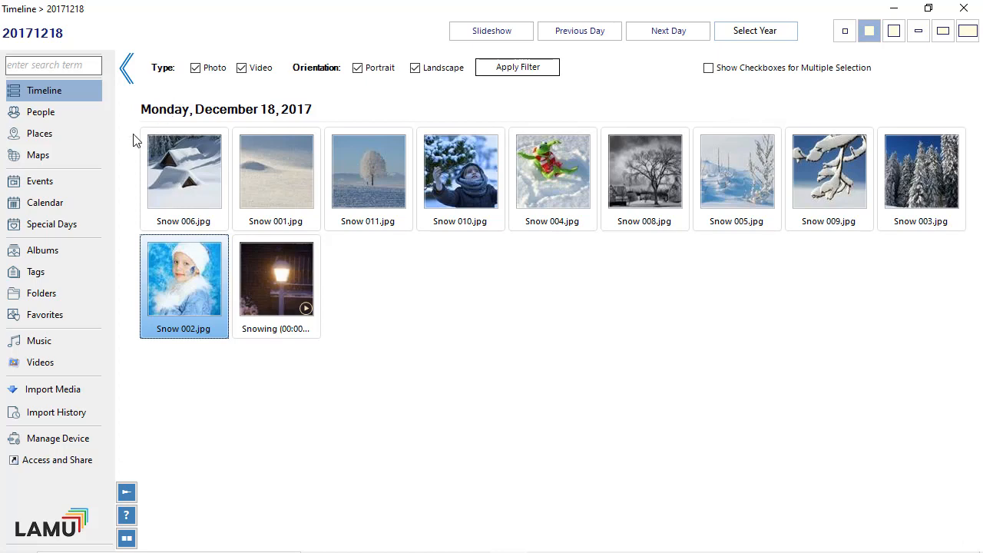
Reload the albums overview and open the Big Snow album
left_click(58, 261)
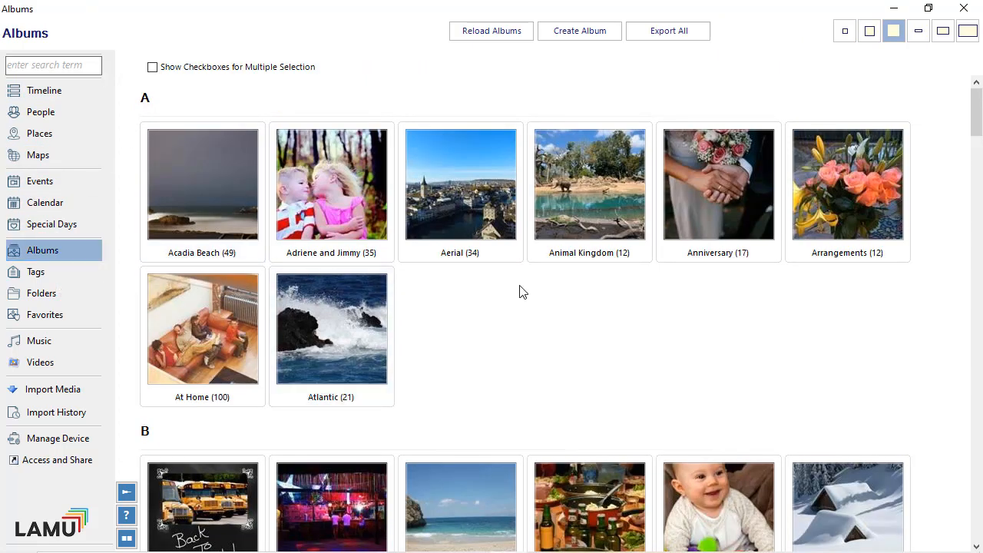
left_click(506, 31)
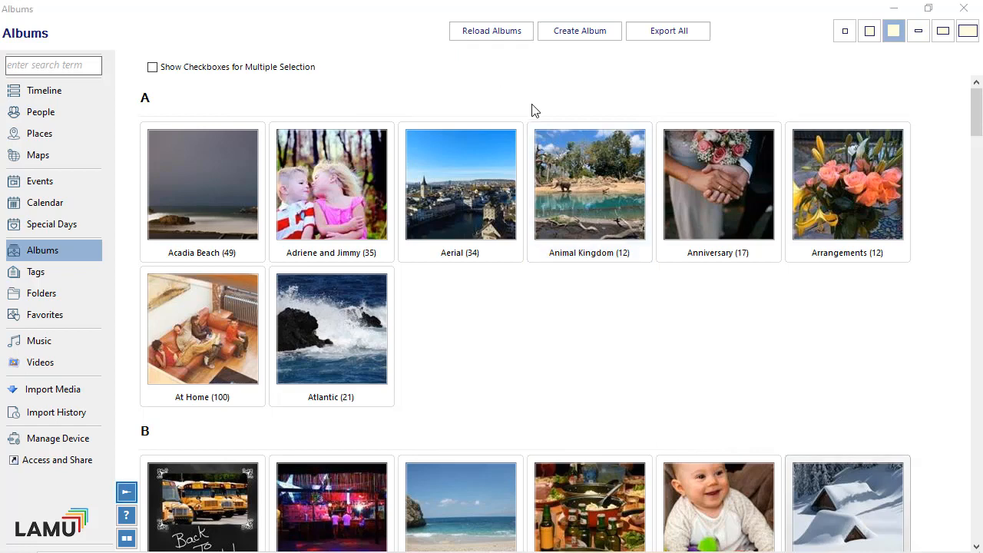
scroll(868, 480, "down", 2)
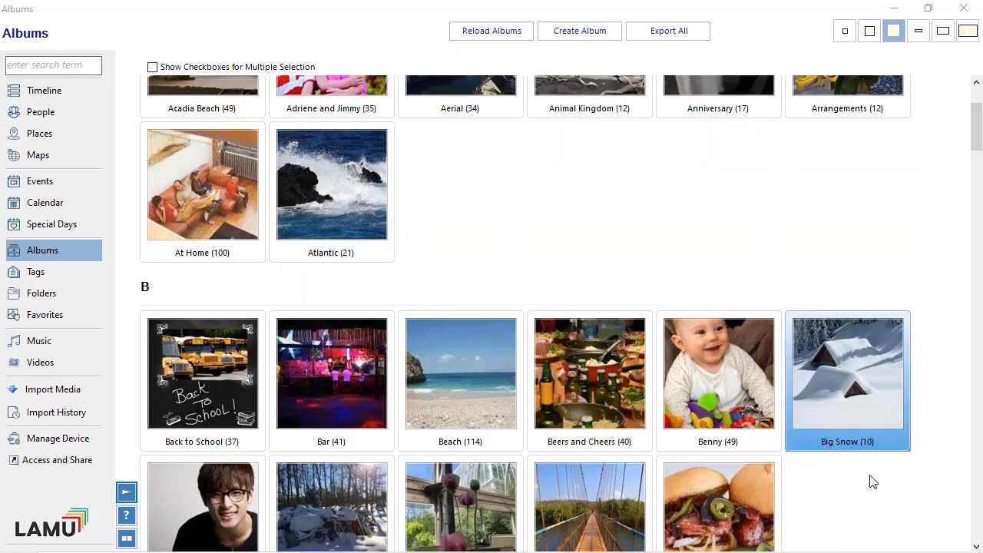
left_click(866, 388)
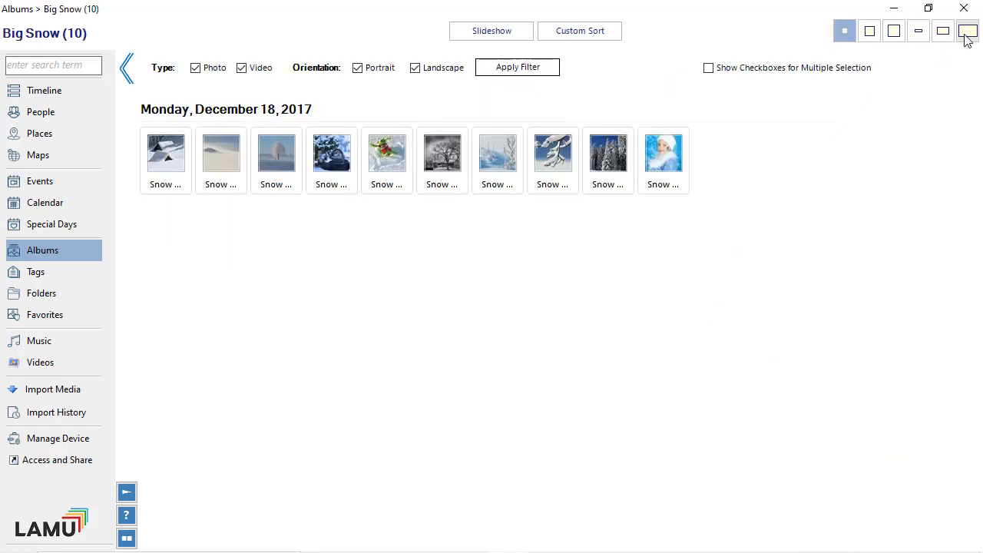
Show the Big Snow photos as the largest rectangular thumbnails and review their order through the end of the album
left_click(967, 32)
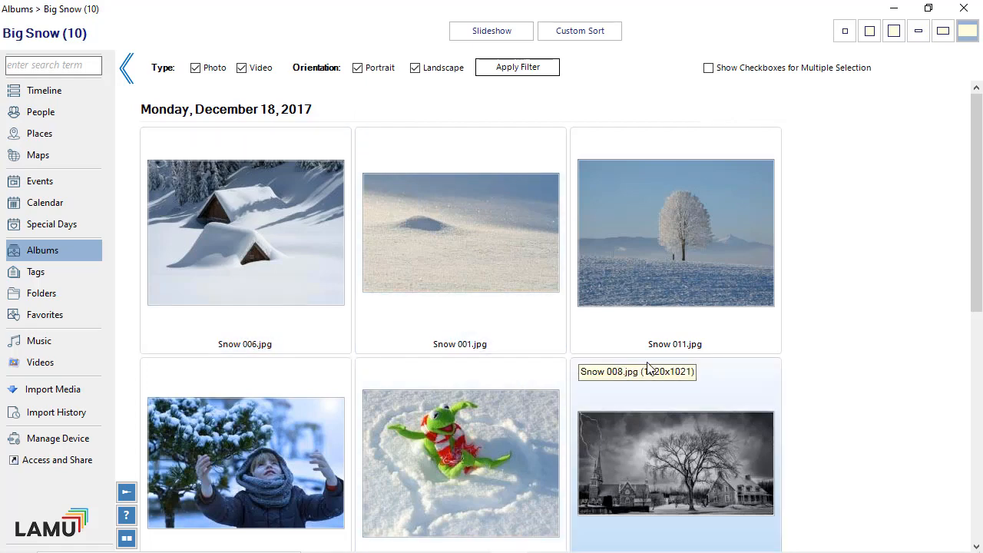
scroll(714, 362, "down", 3)
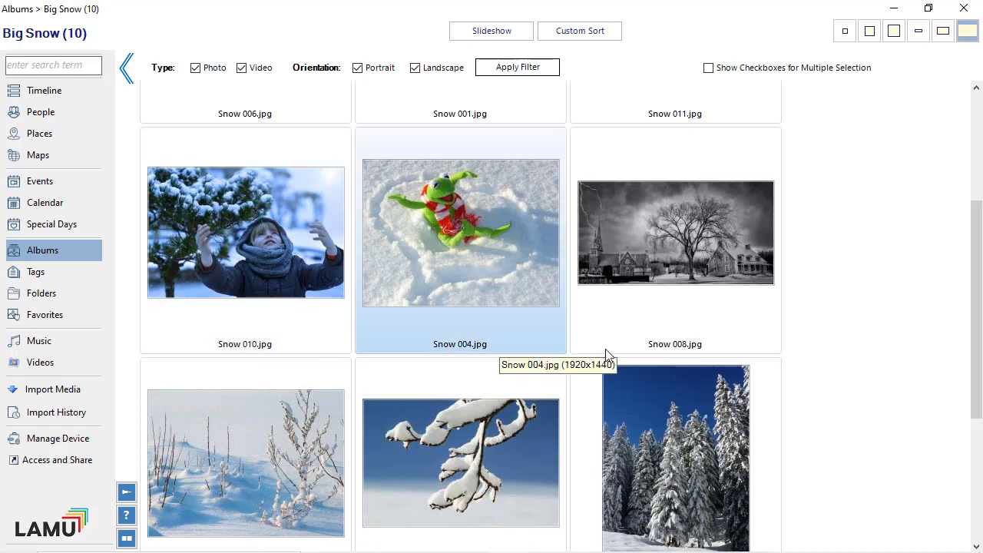
scroll(883, 372, "down", 3)
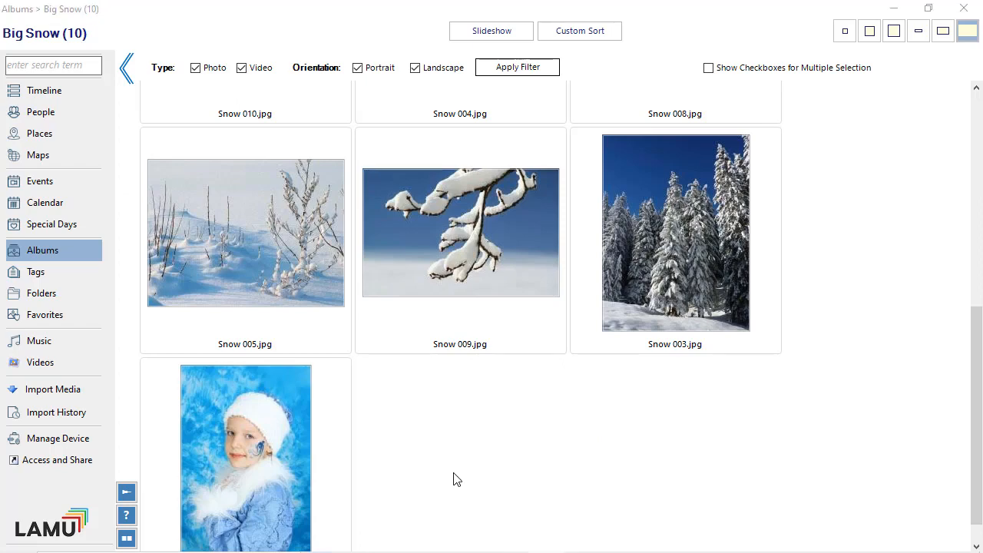
Set the default album photo sort order to File Name in the user preferences and save the change
left_click(63, 530)
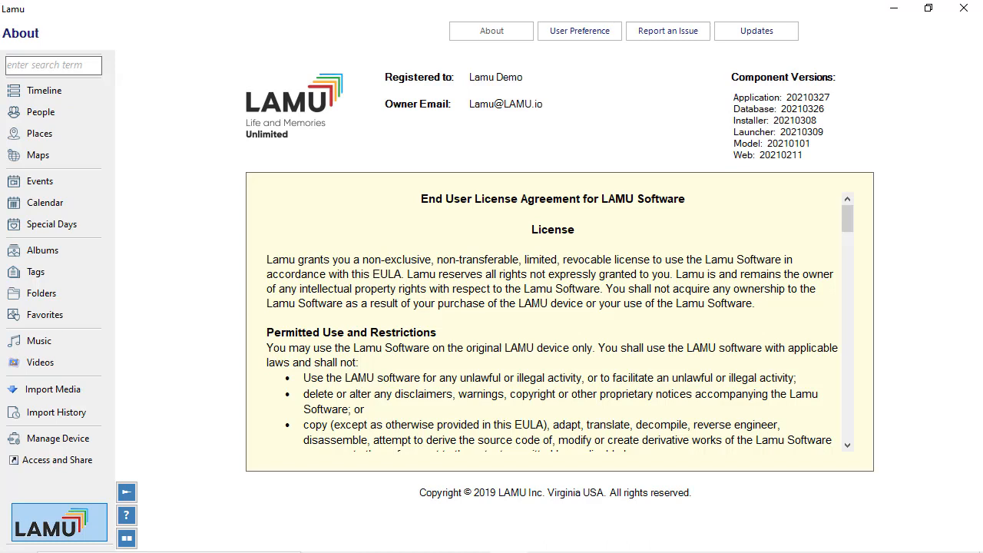
left_click(581, 33)
left_click(561, 196)
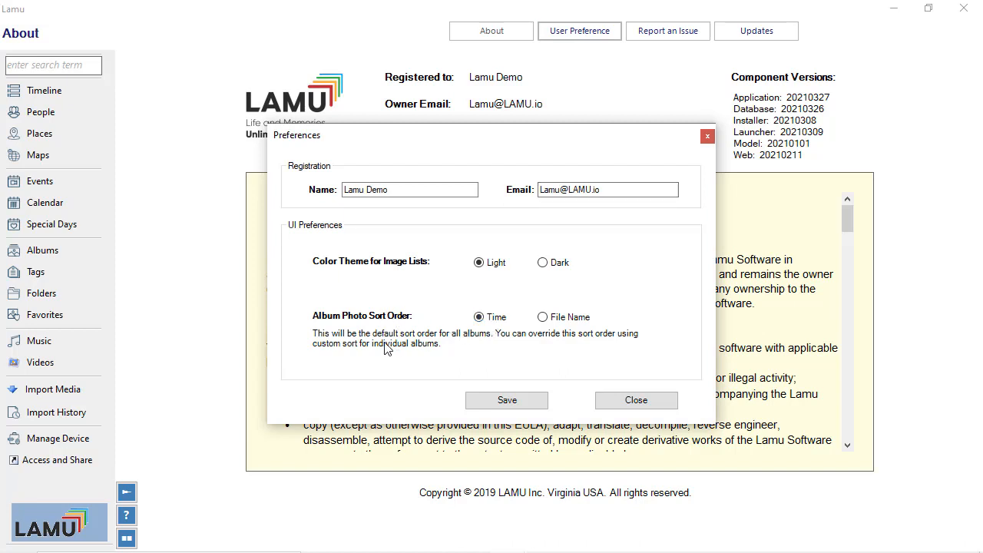
left_click(543, 317)
left_click(507, 401)
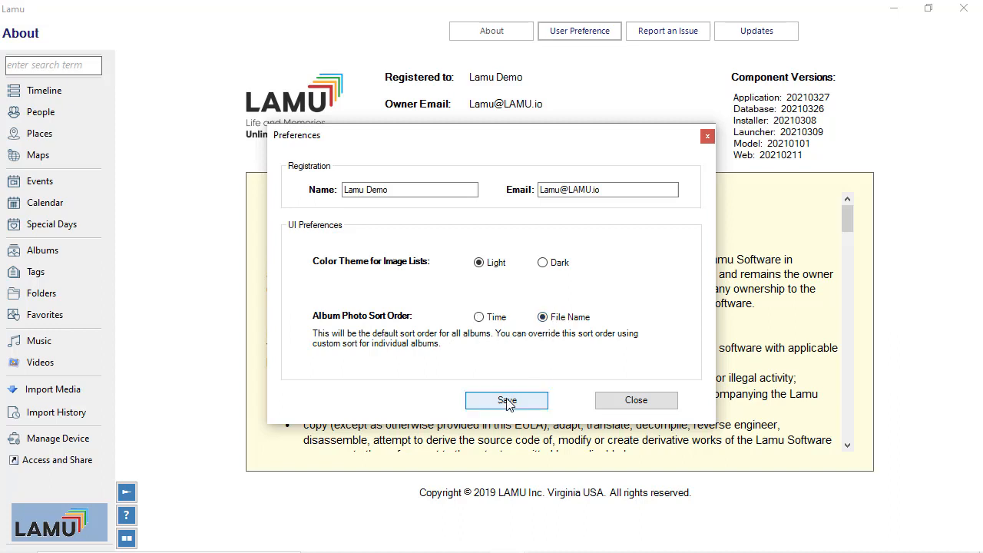
left_click(608, 335)
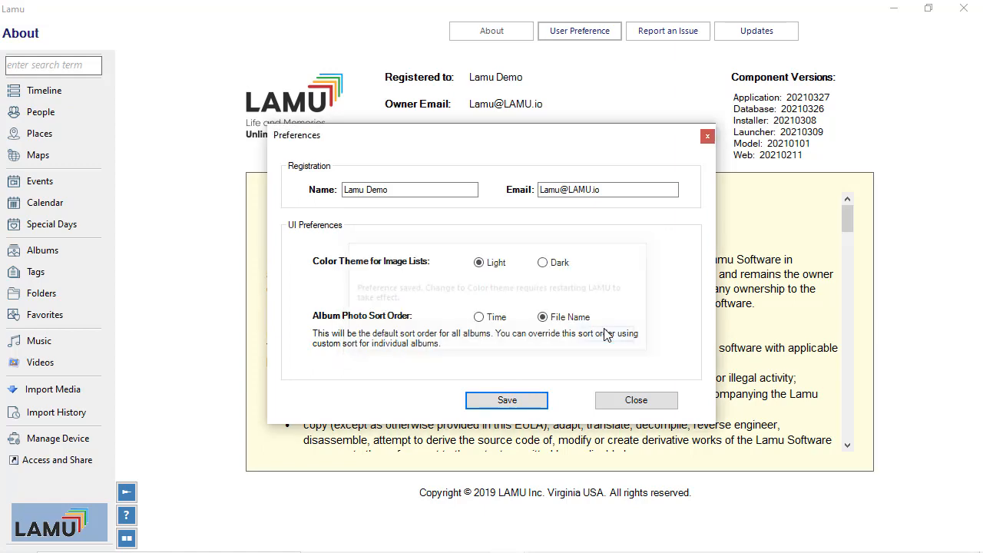
left_click(641, 402)
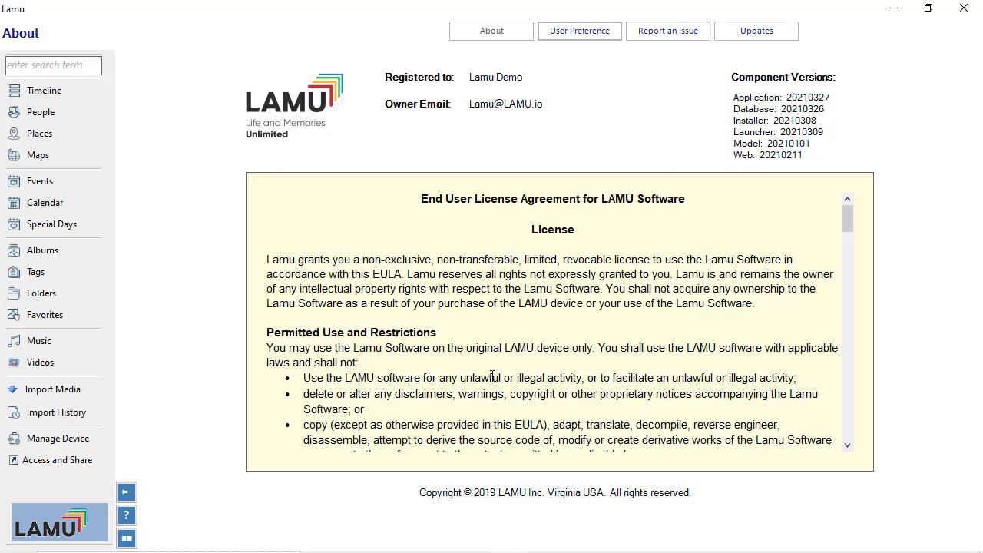
Reopen the Big Snow album with the largest rectangular thumbnails and check the order of the photos by file name
left_click(52, 253)
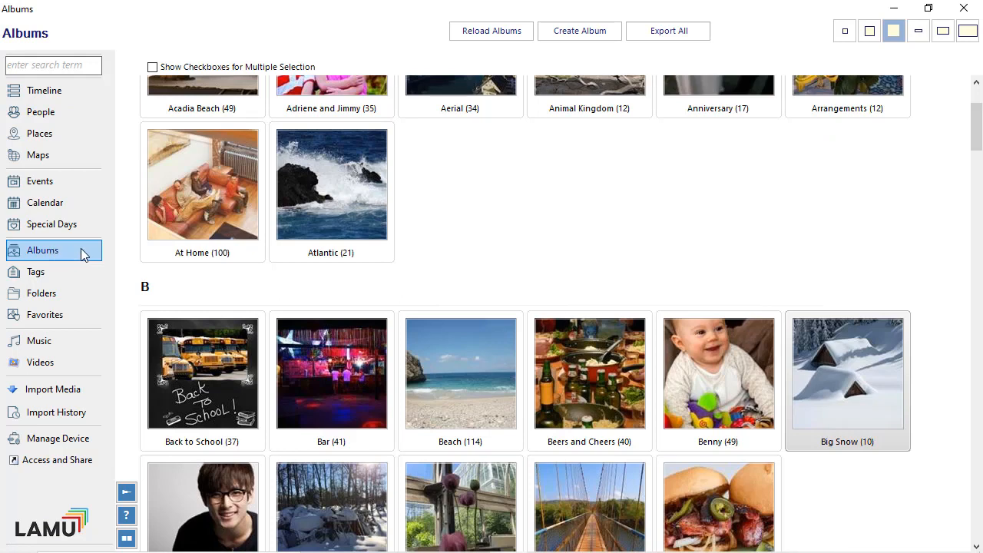
left_click(860, 385)
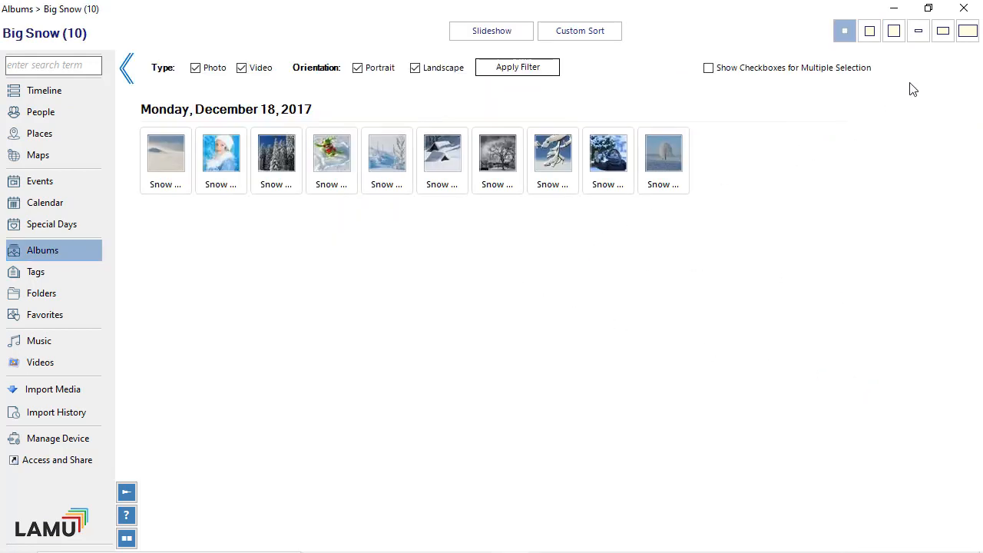
left_click(955, 38)
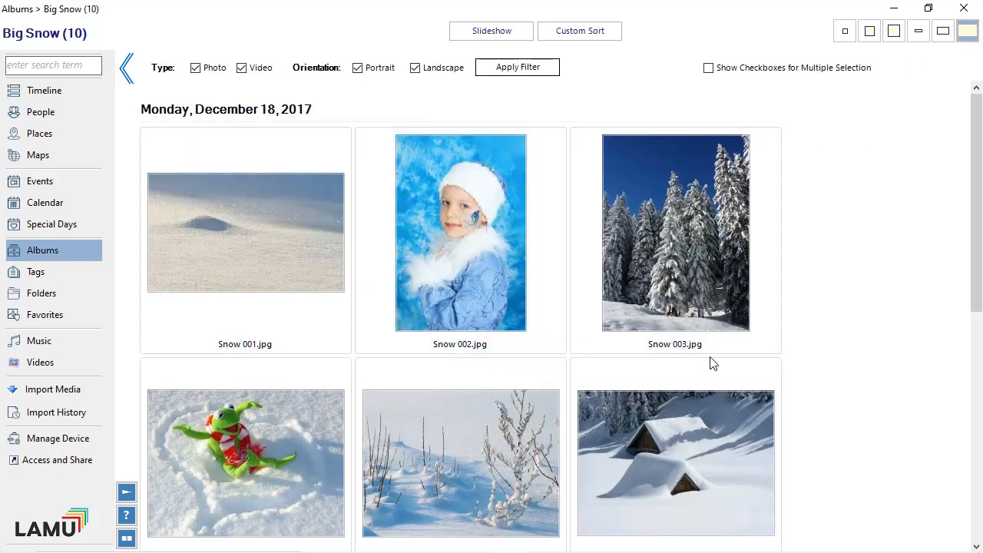
scroll(695, 364, "down", 3)
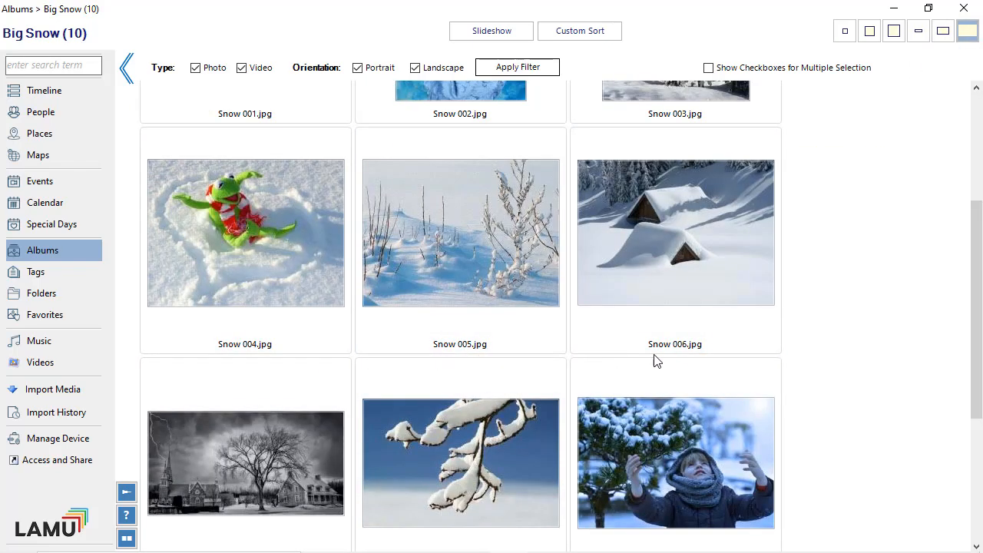
scroll(614, 358, "down", 3)
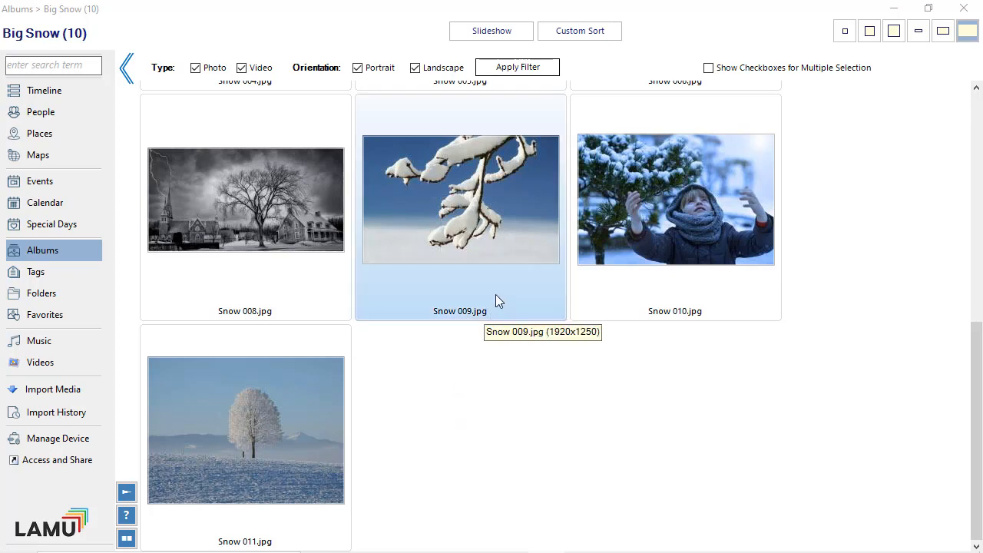
Custom sort the Big Snow album so Snow 002, 010, 003, 011 and 004 come first in that order, and save the arrangement
left_click(592, 35)
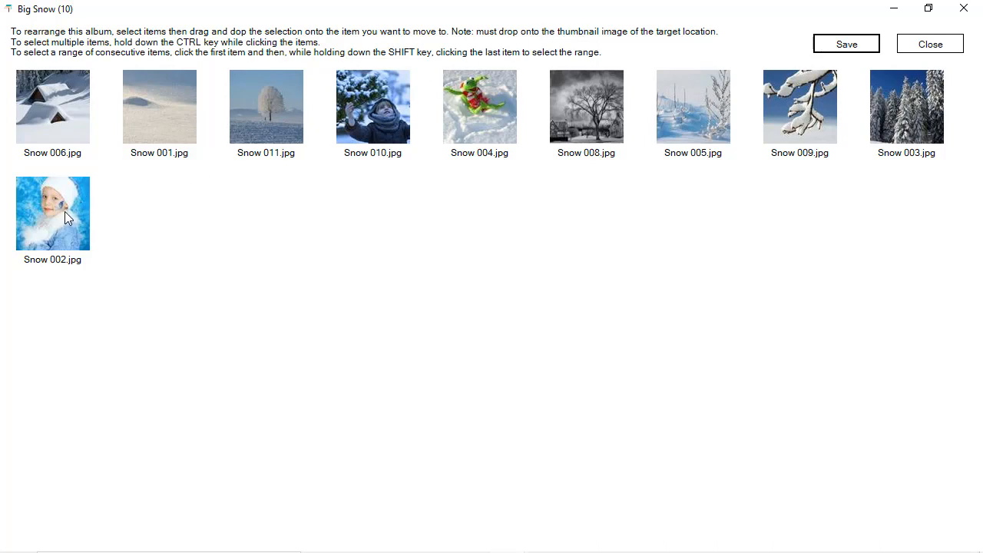
left_click_drag(64, 211, 52, 125)
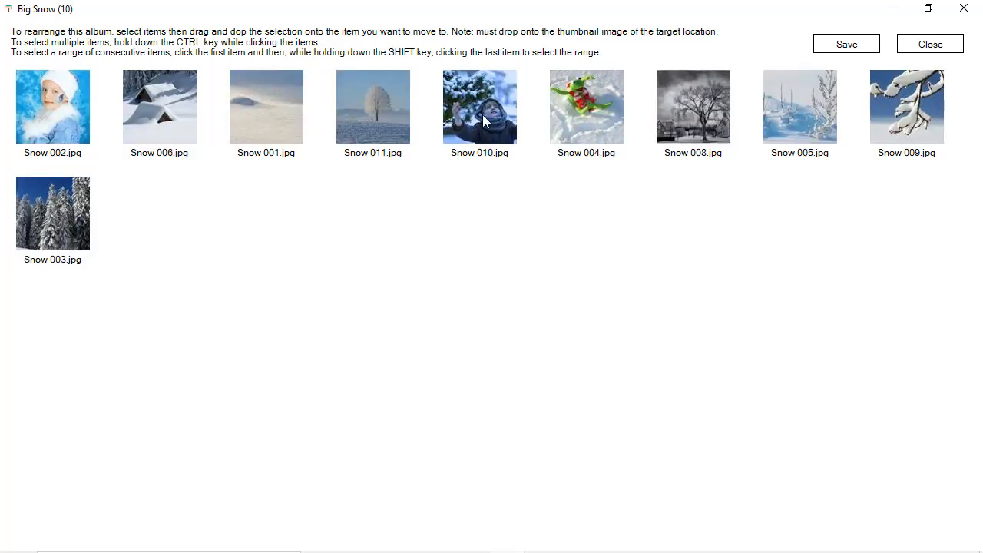
left_click(482, 119)
left_click_drag(482, 119, 159, 116)
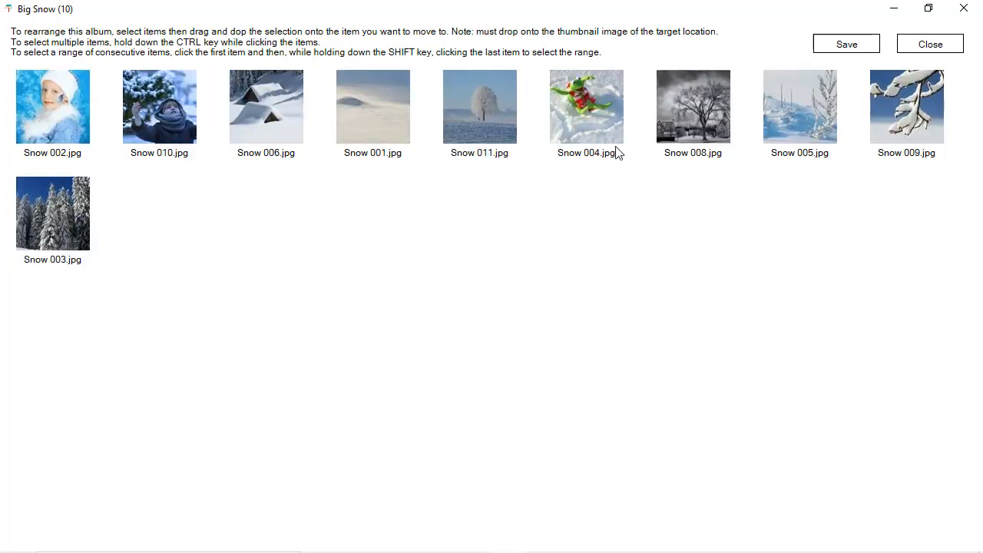
left_click_drag(51, 241, 237, 113)
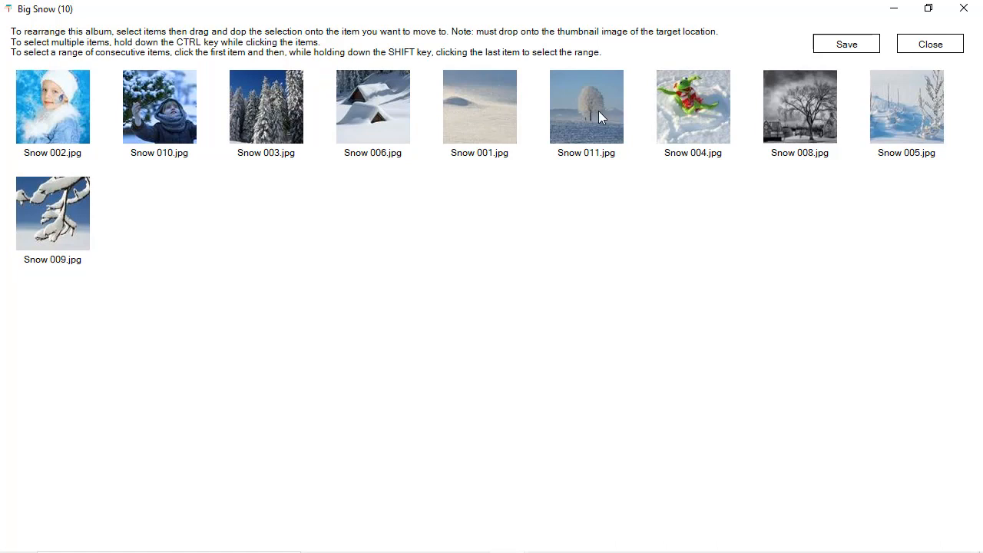
left_click_drag(596, 110, 377, 119)
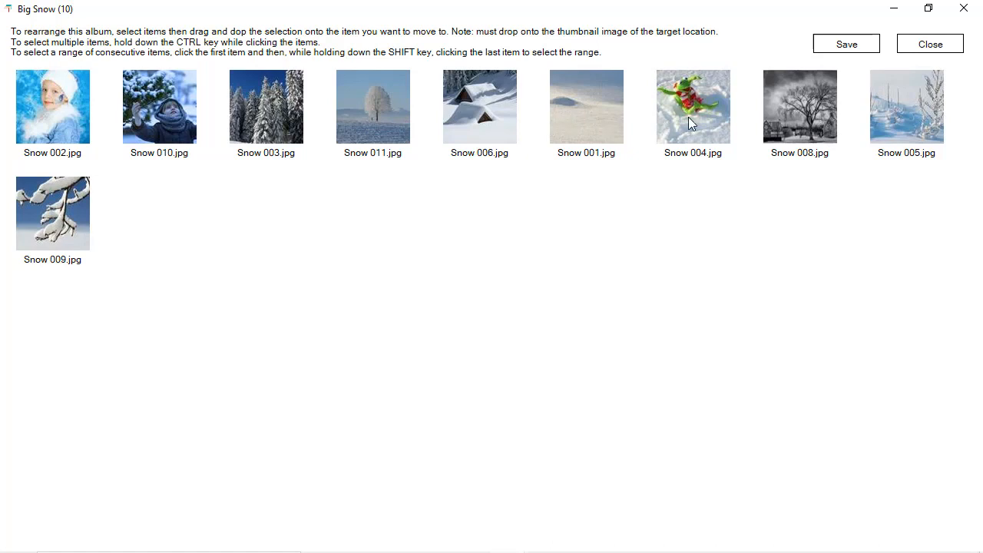
left_click_drag(688, 117, 681, 117)
left_click_drag(681, 118, 441, 124)
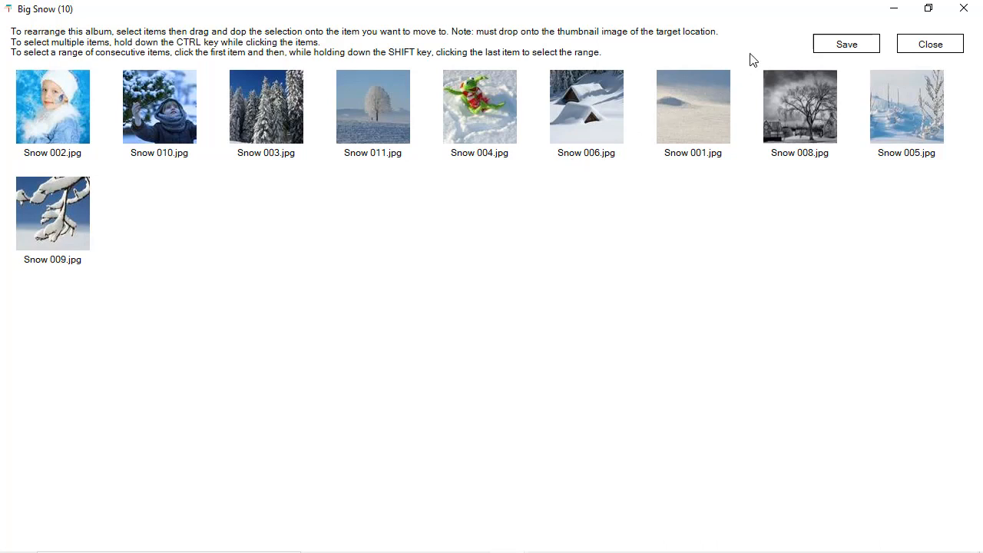
left_click(845, 44)
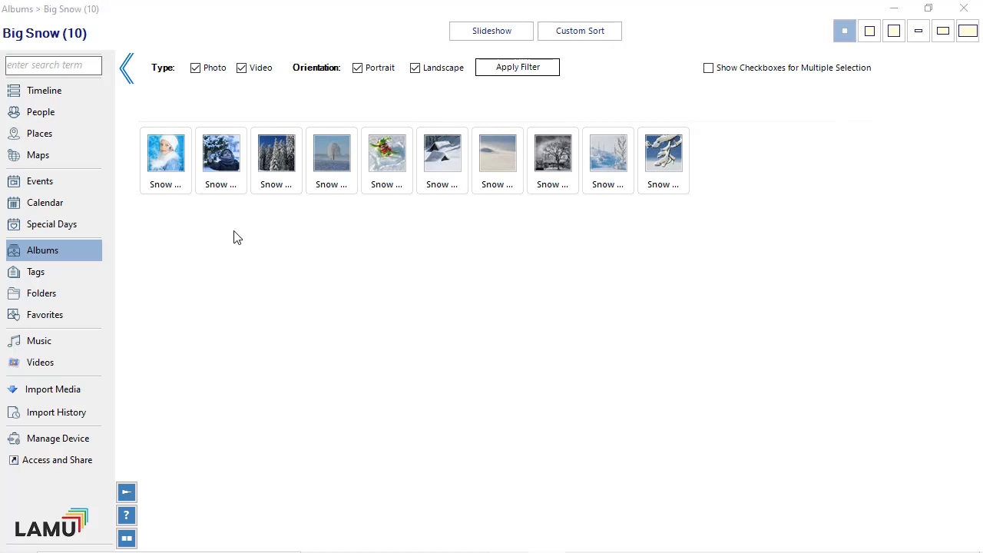
Return to the albums overview and rename the Big Snow album to Big Snow 2017
left_click(127, 71)
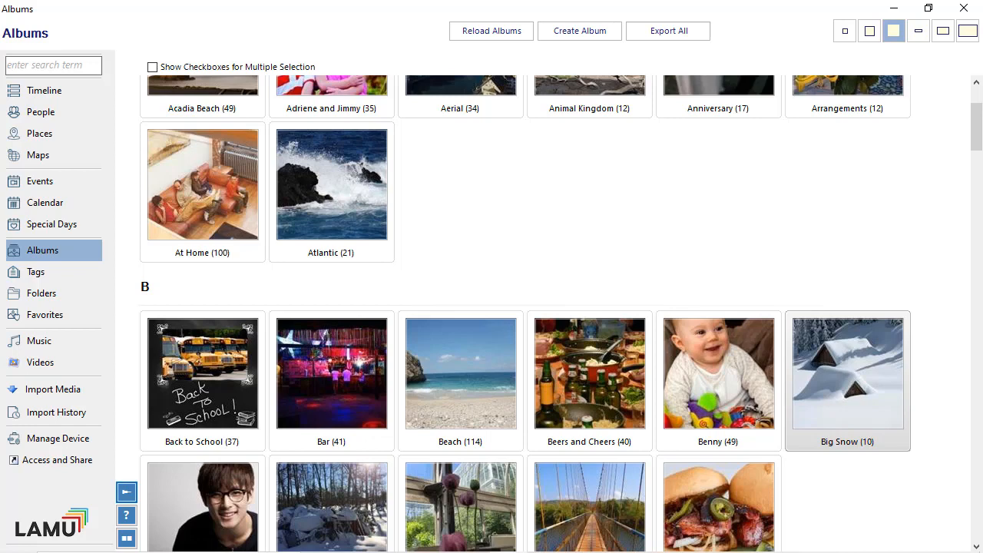
left_click(845, 381)
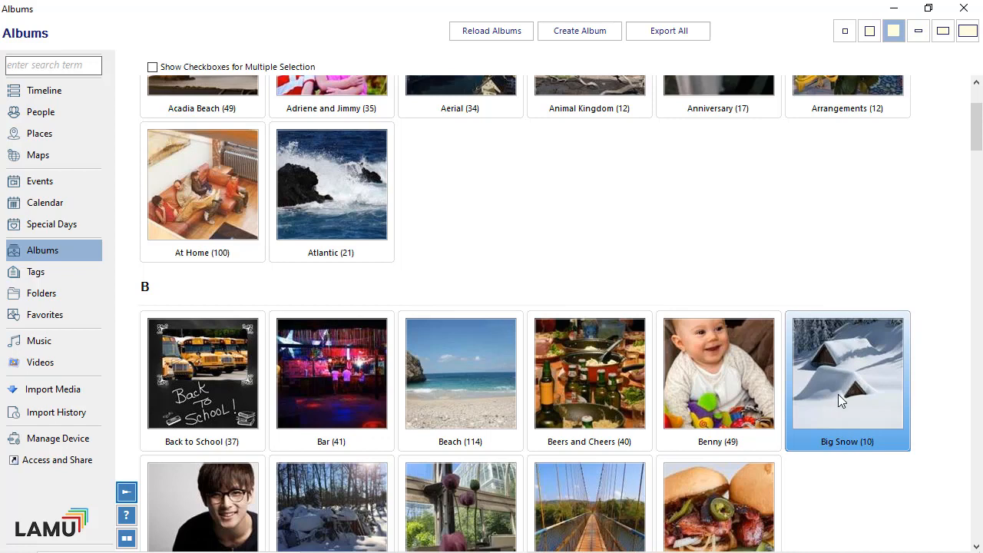
right_click(837, 393)
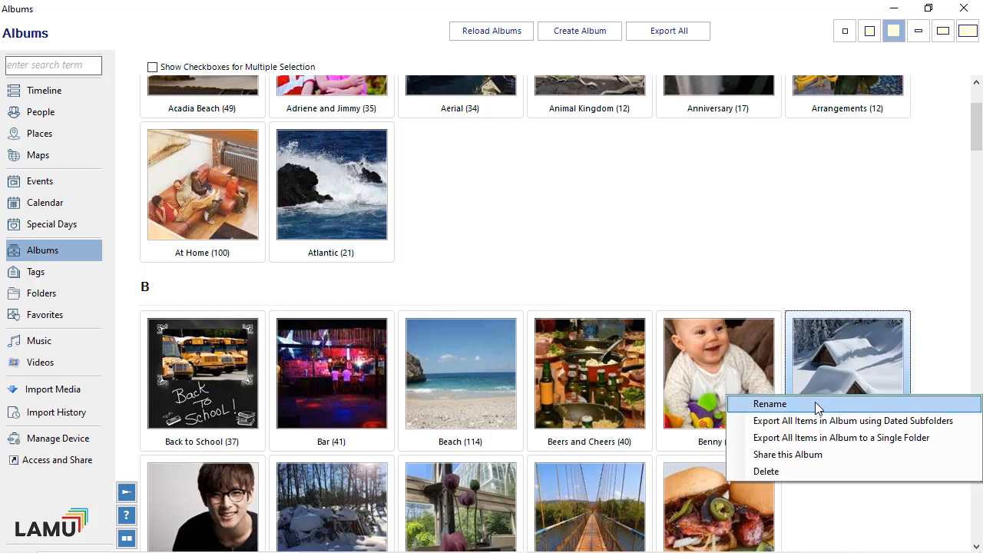
left_click(817, 404)
left_click(467, 269)
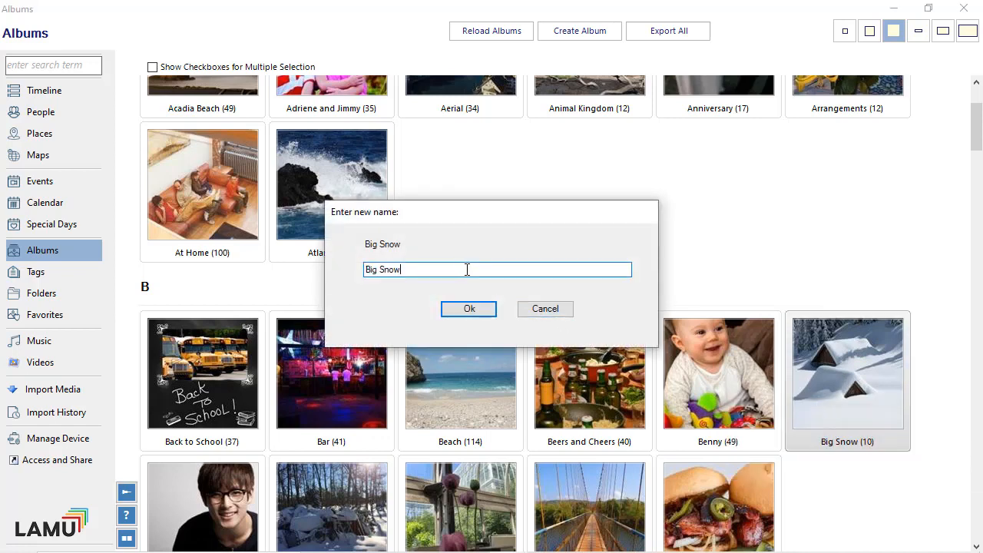
type("2017")
left_click(481, 309)
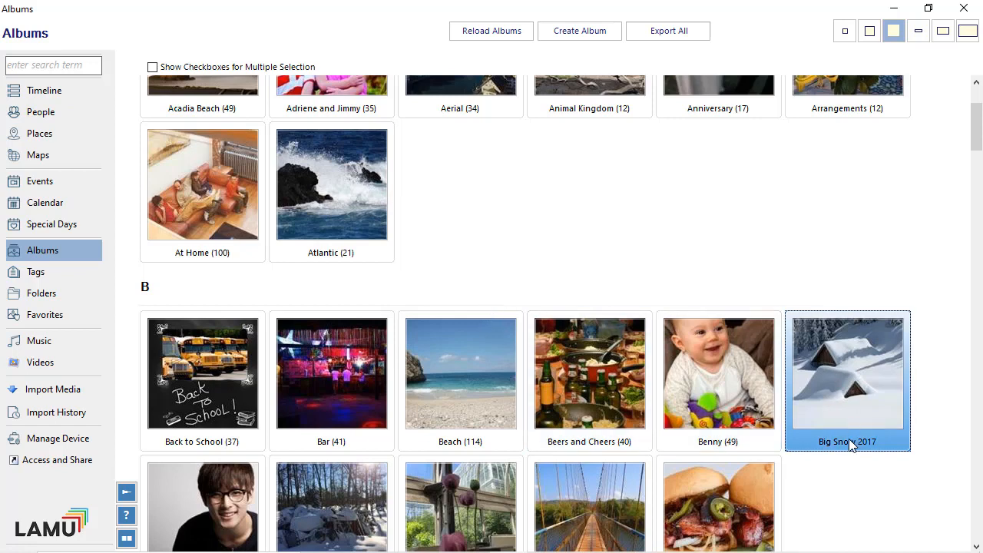
Bring up the available actions for the Big Snow 2017 album
right_click(859, 379)
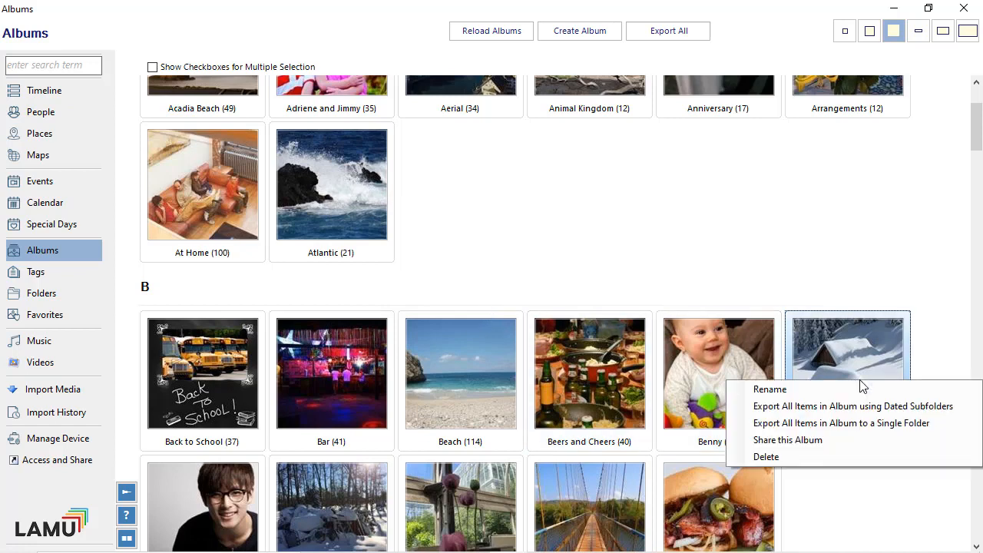